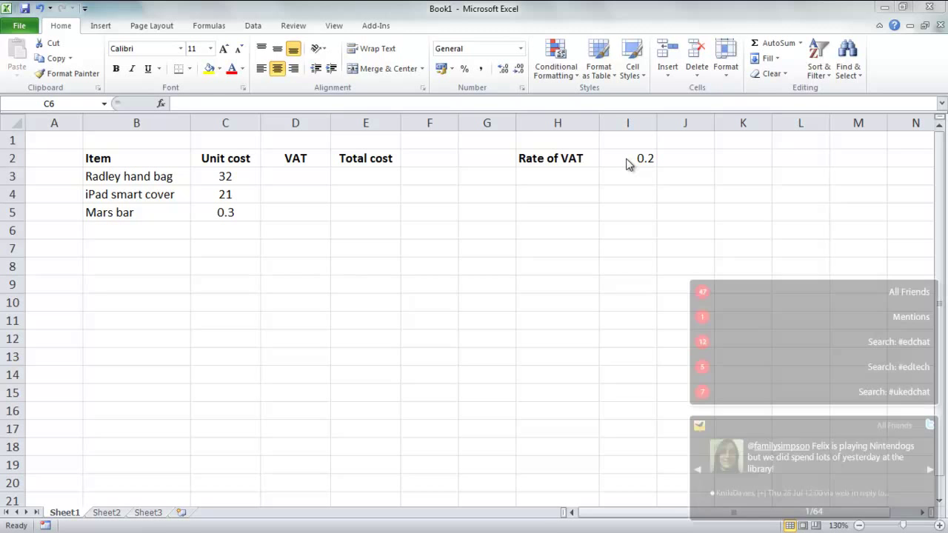
Step: Format the VAT rate in cell I2 as a percentage
click(699, 424)
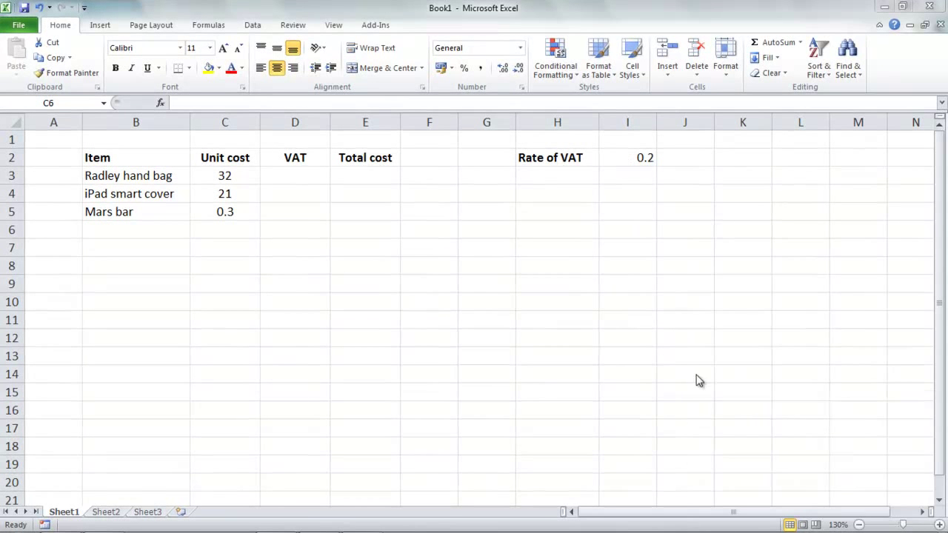
click(632, 158)
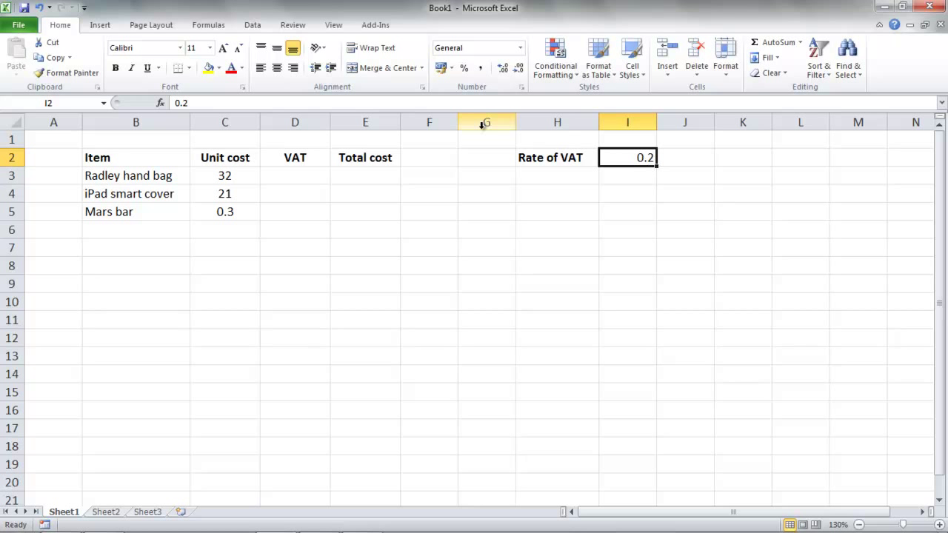
click(464, 69)
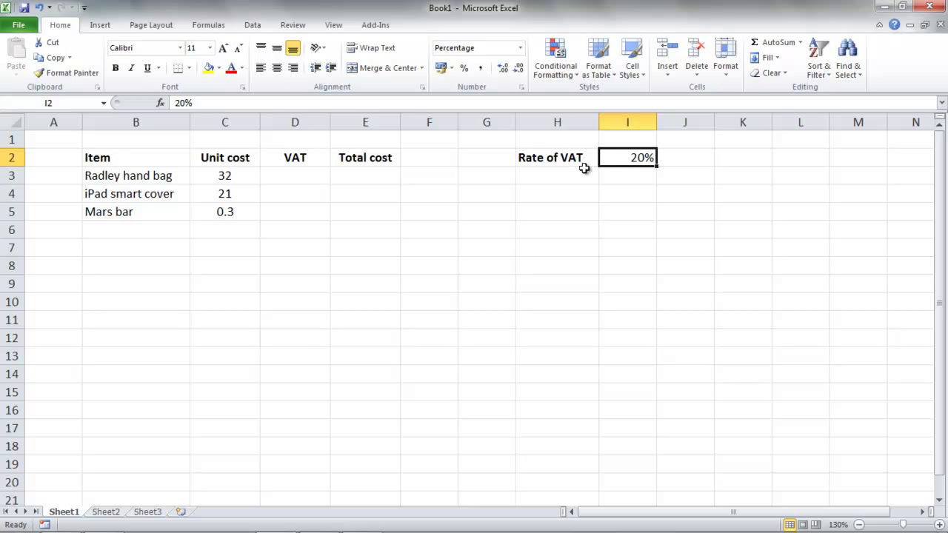
Step: Enter the formula =C3*I2 in D3 to calculate the VAT on the Radley hand bag
click(304, 176)
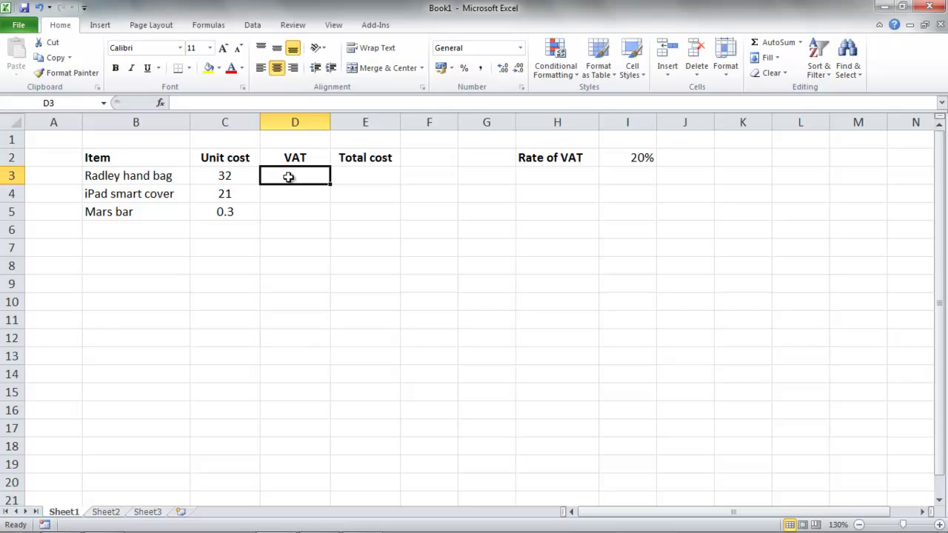
text(=)
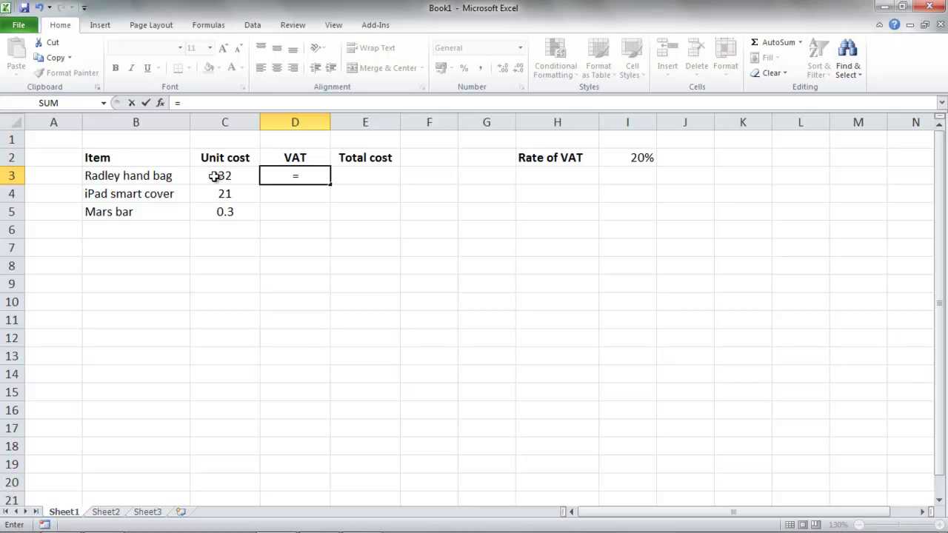
click(213, 177)
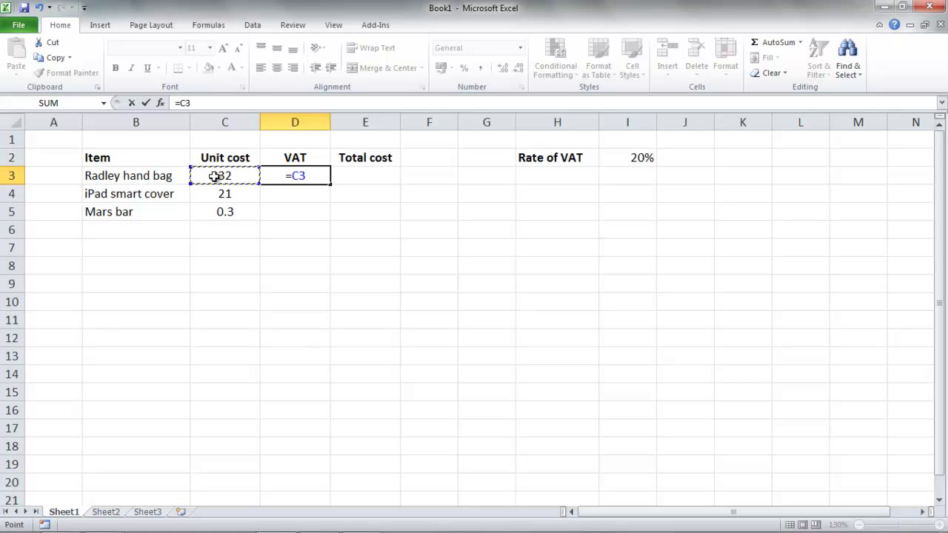
text(*)
click(638, 157)
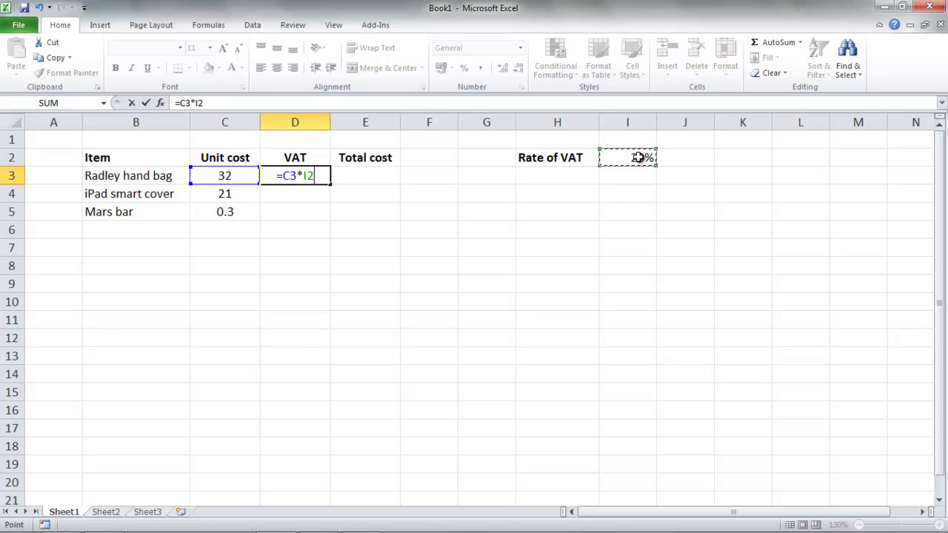
key(Return)
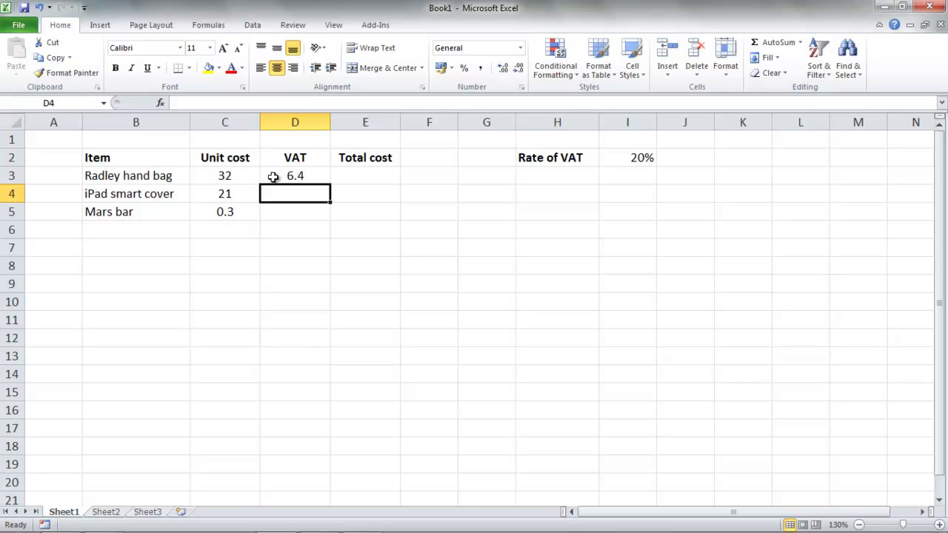
Step: Apply the Accounting number format in pounds to the range C3:E5
drag(238, 175, 340, 208)
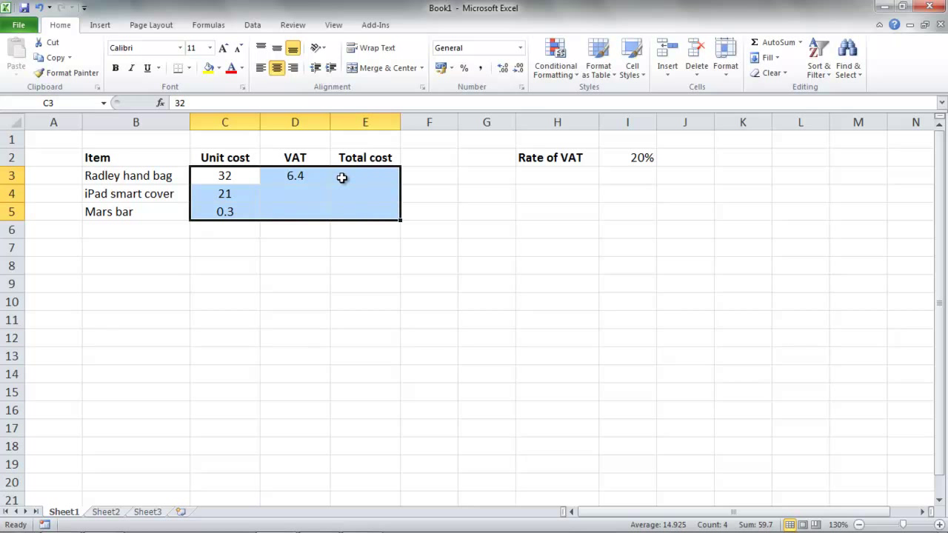
click(441, 69)
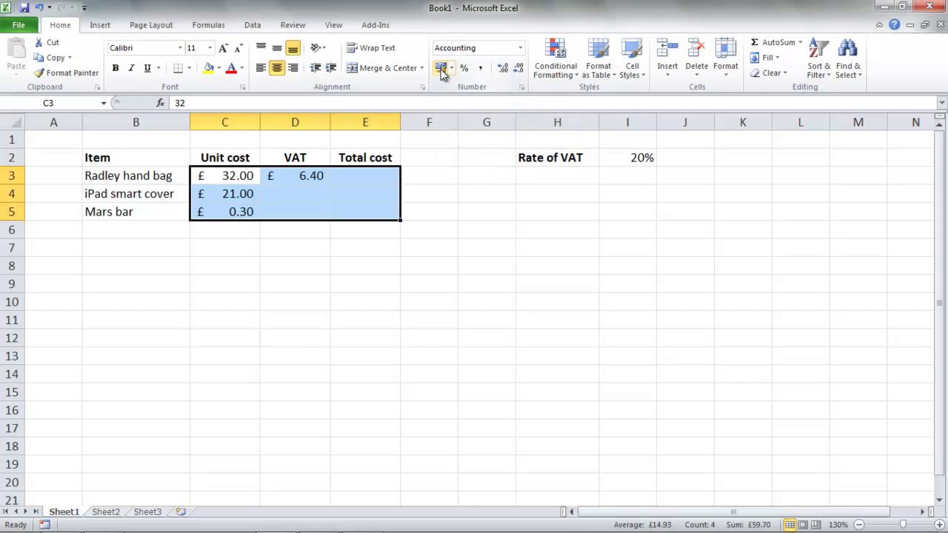
click(284, 234)
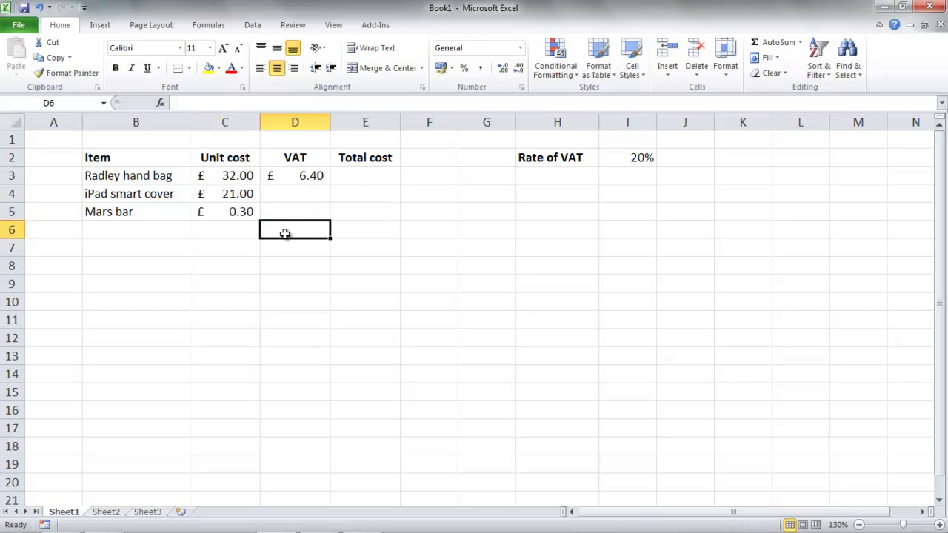
Step: Fill the VAT formula from D3 down to D5 with its relative reference and check the copied formulas
click(298, 174)
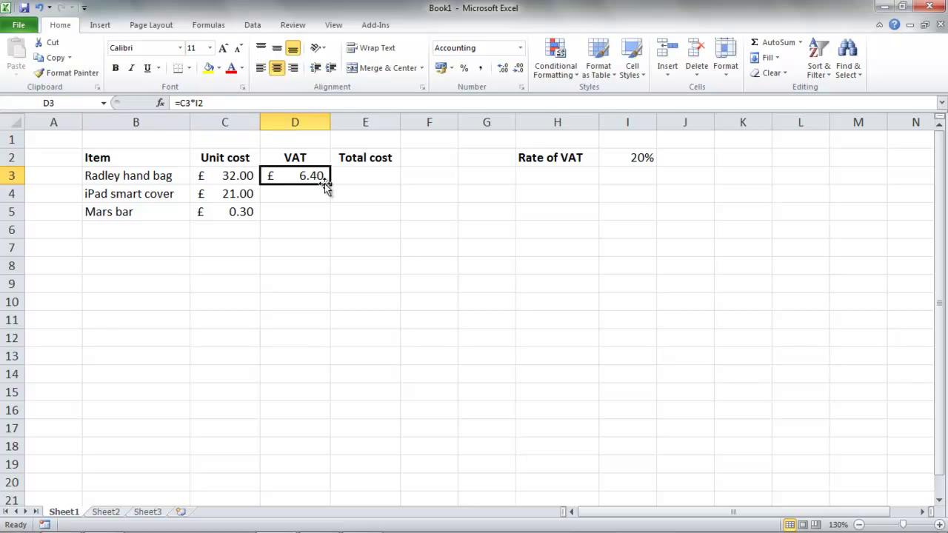
drag(332, 186, 328, 216)
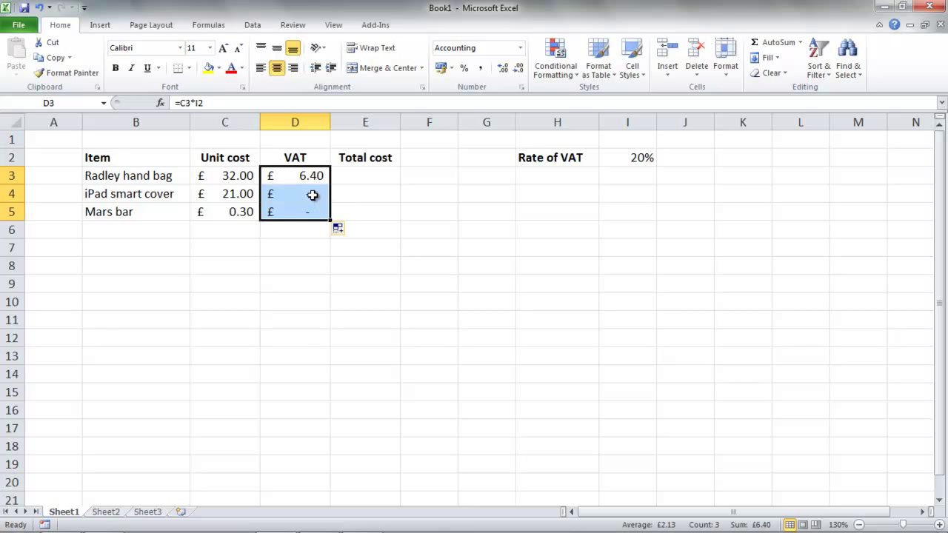
click(312, 195)
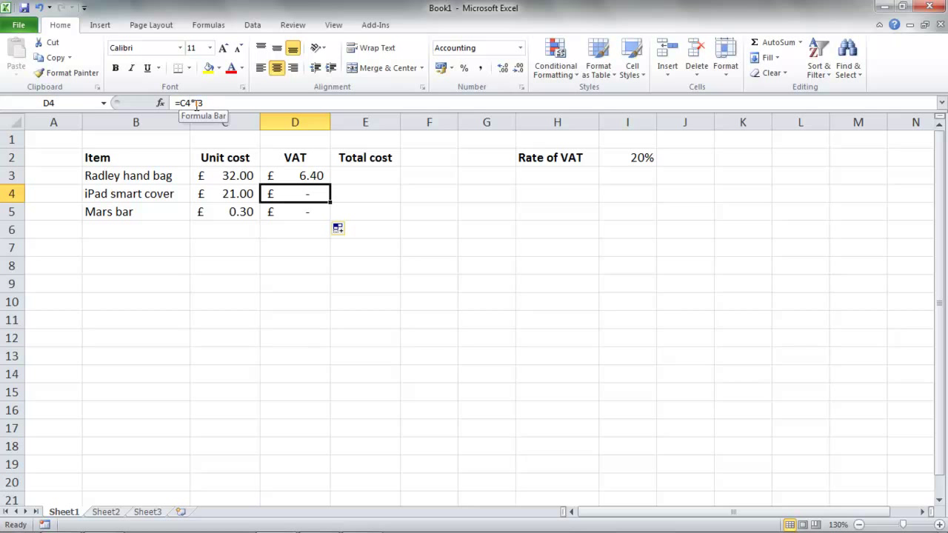
click(283, 178)
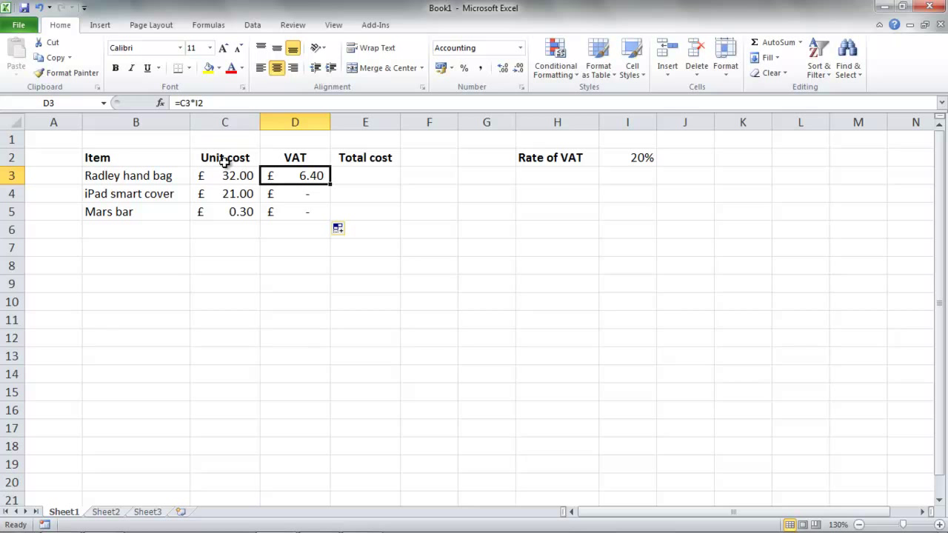
click(293, 193)
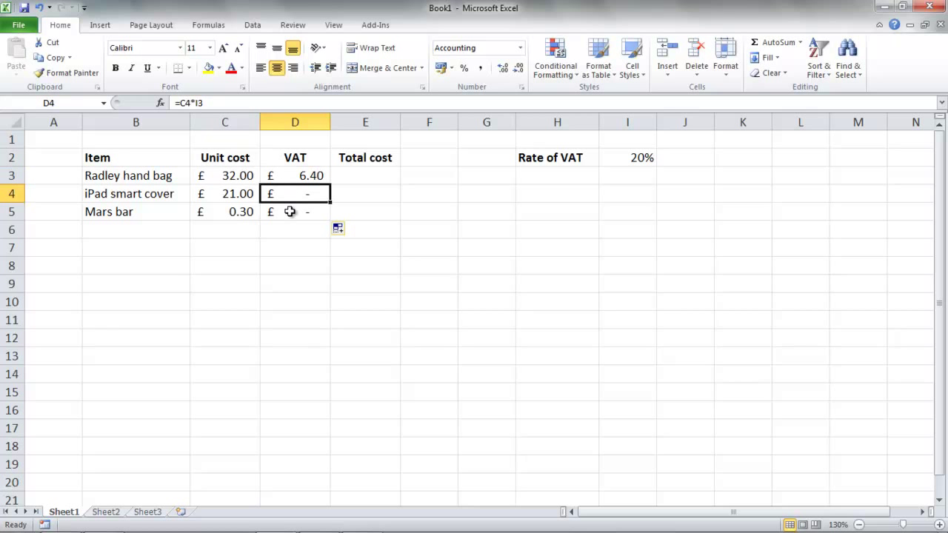
click(290, 211)
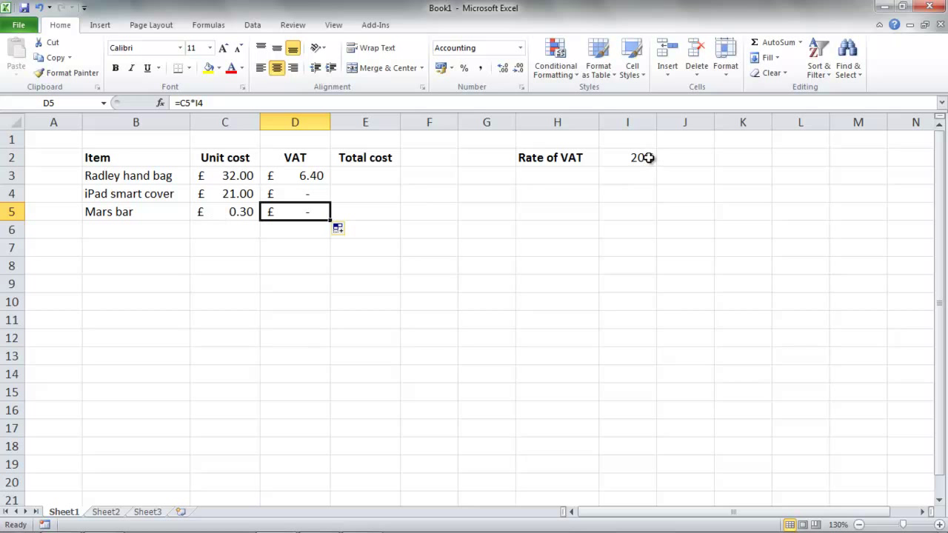
Step: Make the VAT rate reference in D3 absolute so the formula reads =C3*$I$2, and fill it down to D5
click(308, 177)
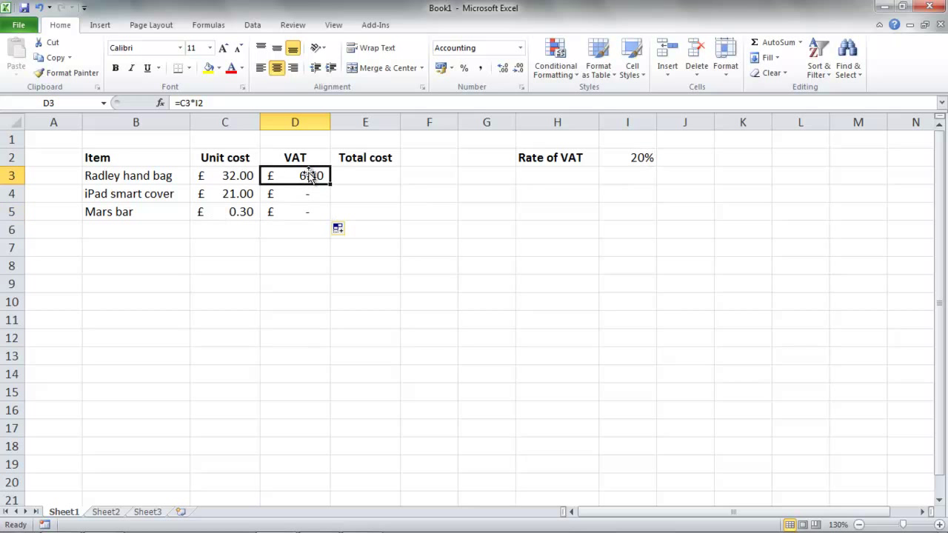
click(197, 103)
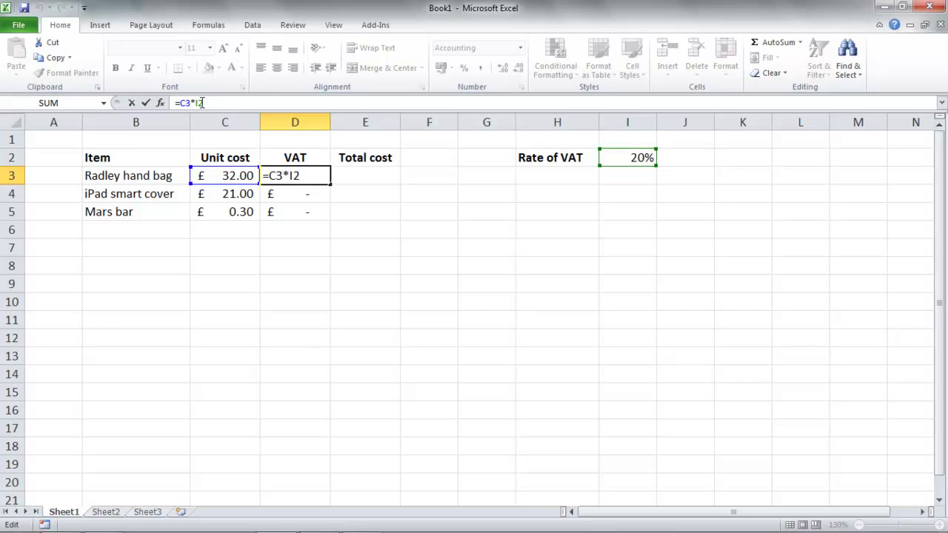
key(F4)
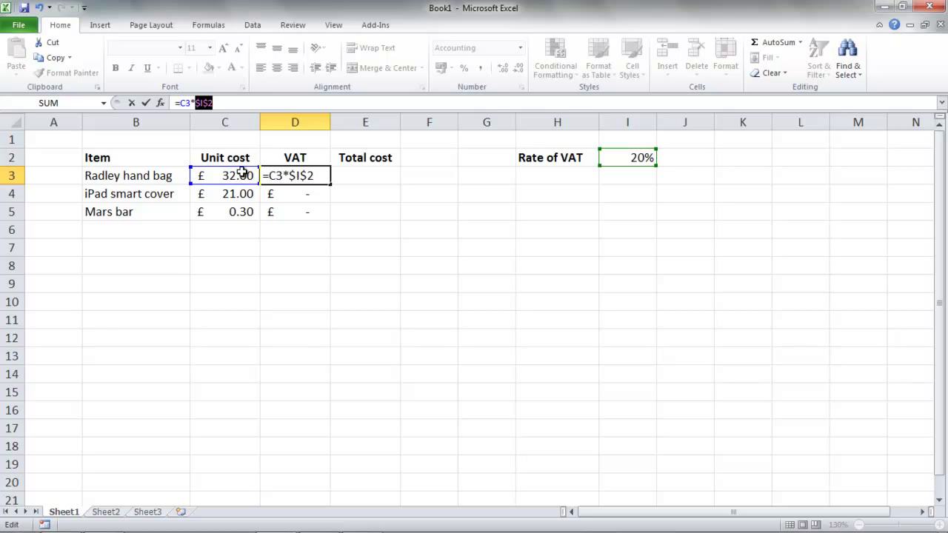
key(F4)
key(F4)
key(F4)
key(F4)
key(F4)
key(F4)
key(F4)
key(F4)
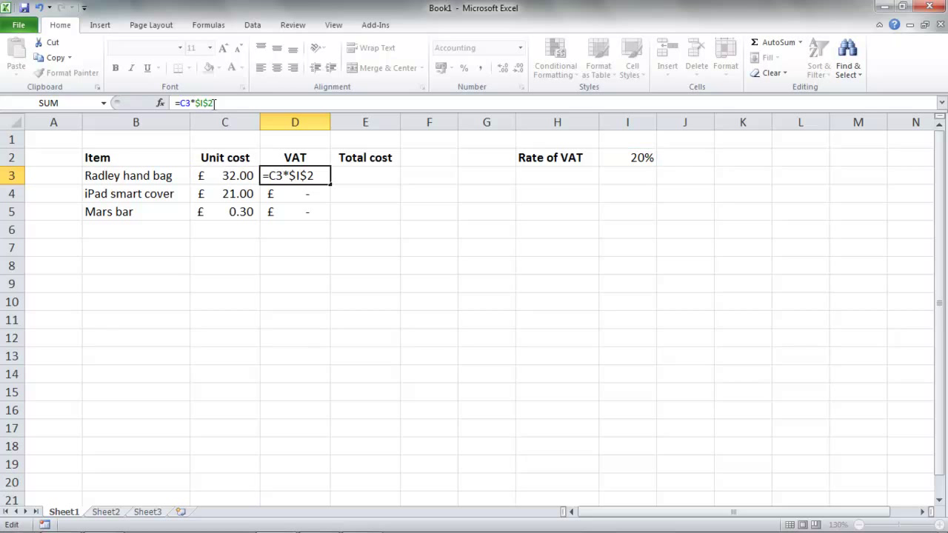
key(Return)
click(268, 172)
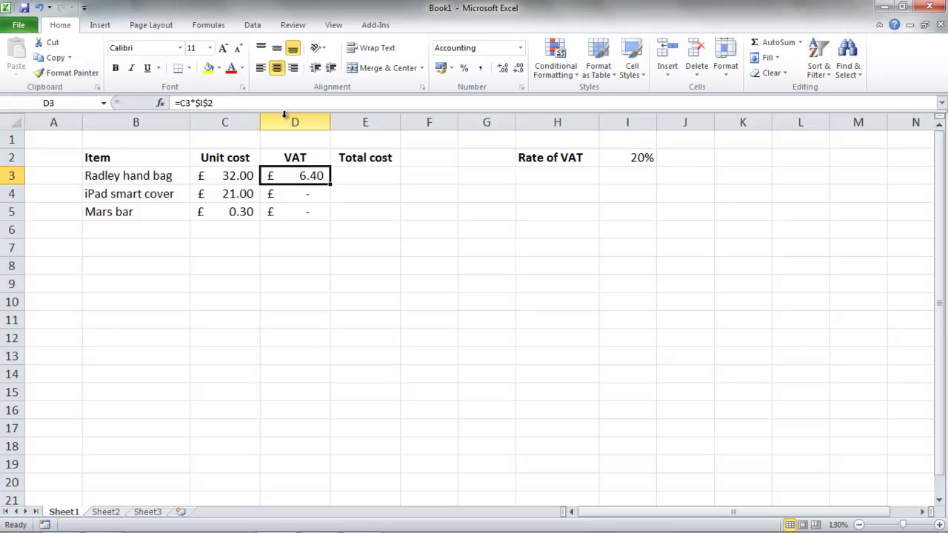
drag(330, 183, 330, 214)
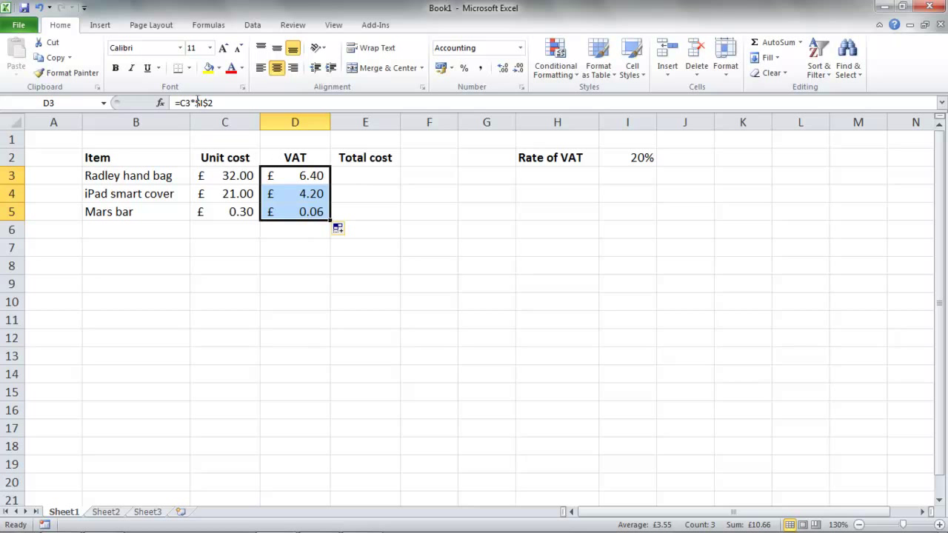
Step: Examine the VAT formulas in D3, D4 and D5 to compare their relative and absolute references
click(269, 174)
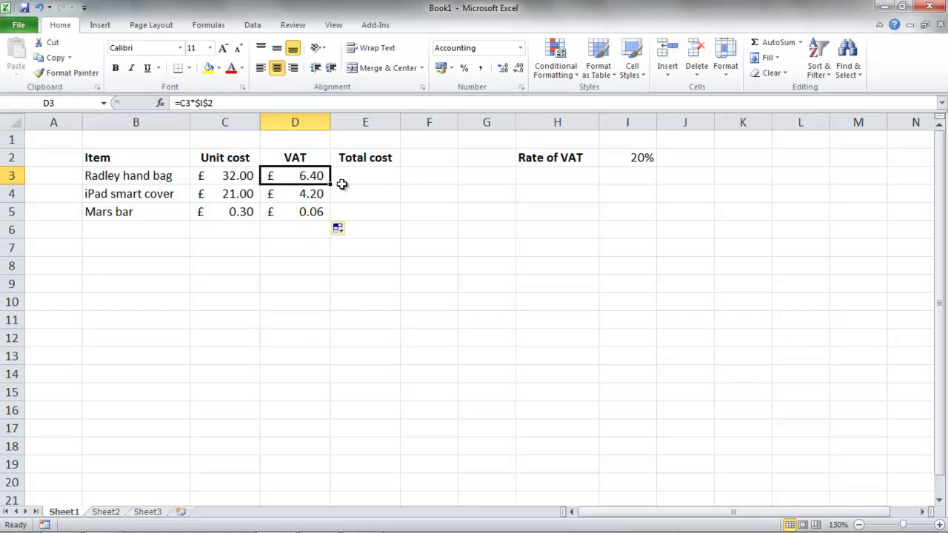
click(305, 193)
click(308, 212)
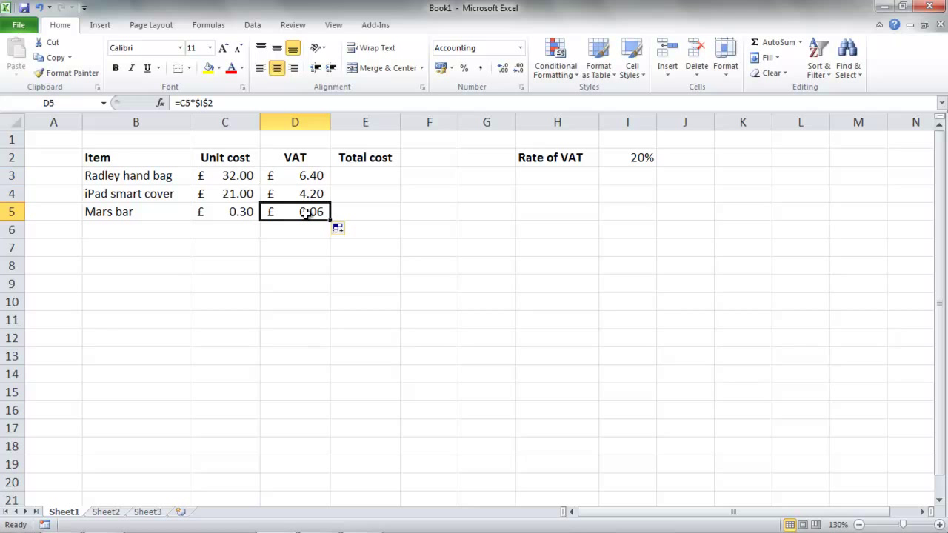
click(303, 177)
click(304, 192)
click(303, 209)
click(296, 179)
click(299, 196)
click(298, 211)
Step: Enter the formula =C3+D3 in E3 to calculate the total cost of the Radley hand bag
click(357, 176)
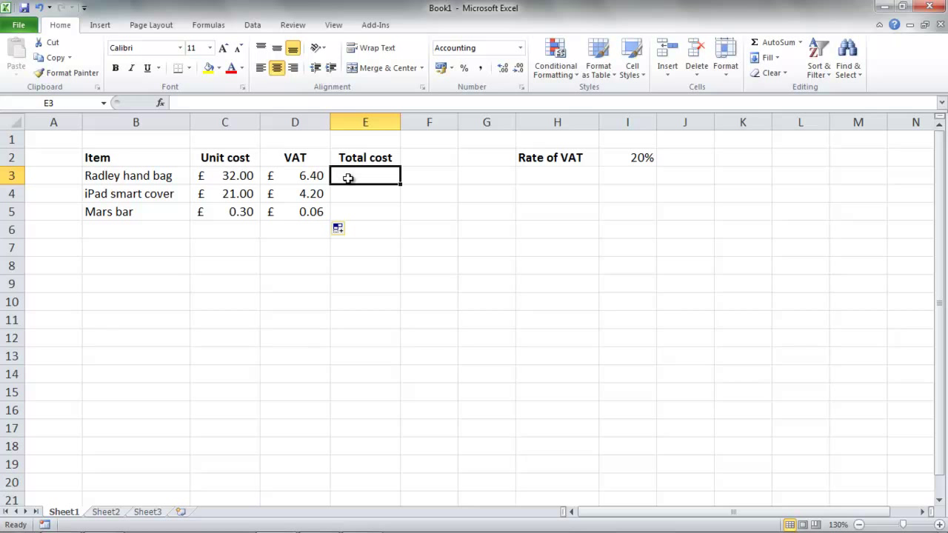
text(=)
click(245, 175)
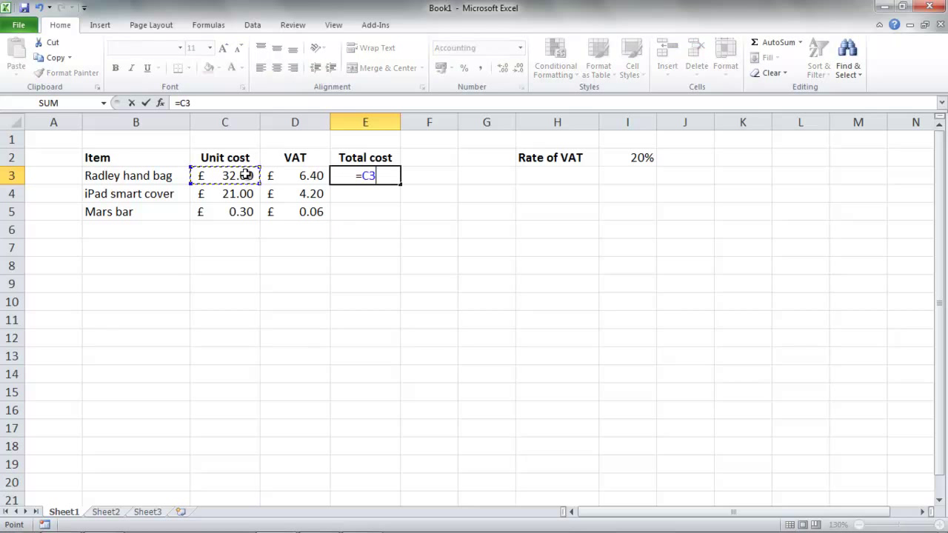
text(+)
click(295, 175)
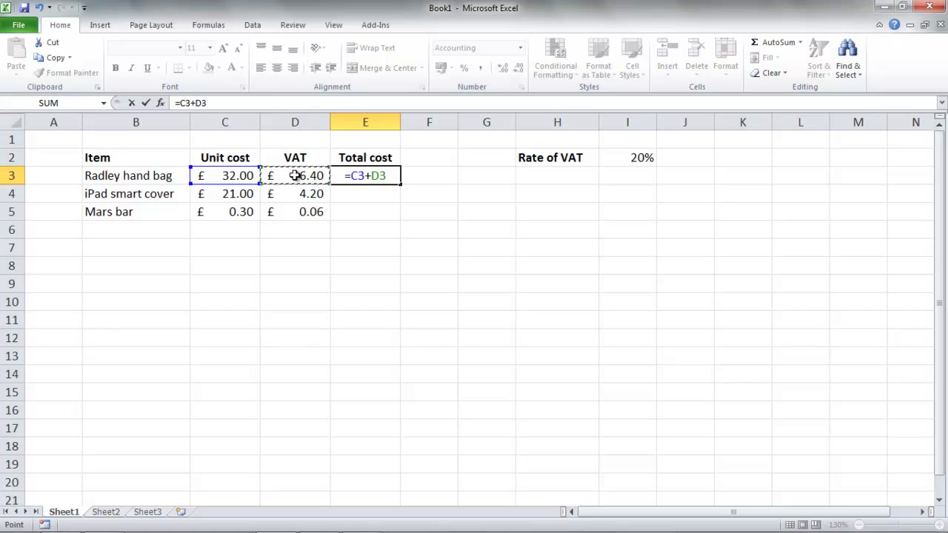
key(Return)
Step: Fill the total cost formula from E3 down to E5 and review the VAT formula in D3
click(358, 180)
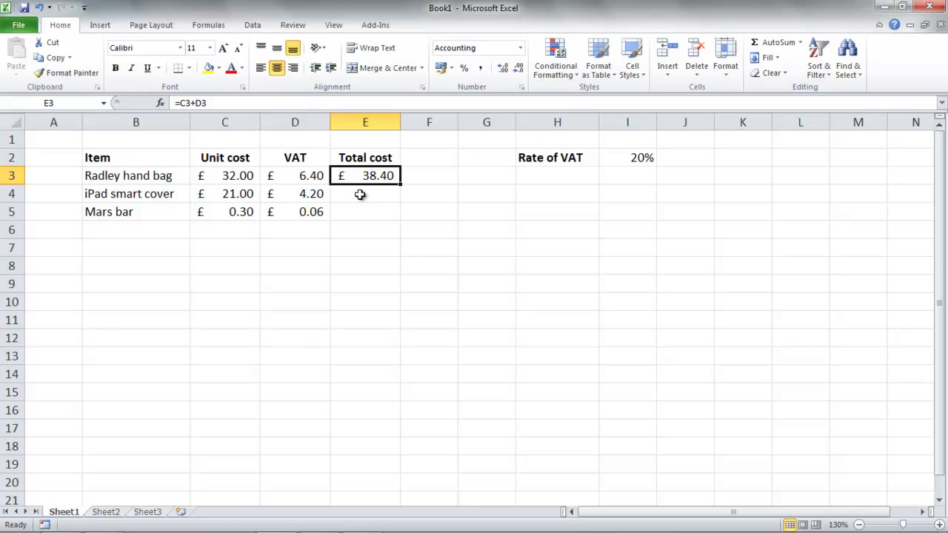
drag(399, 185, 402, 218)
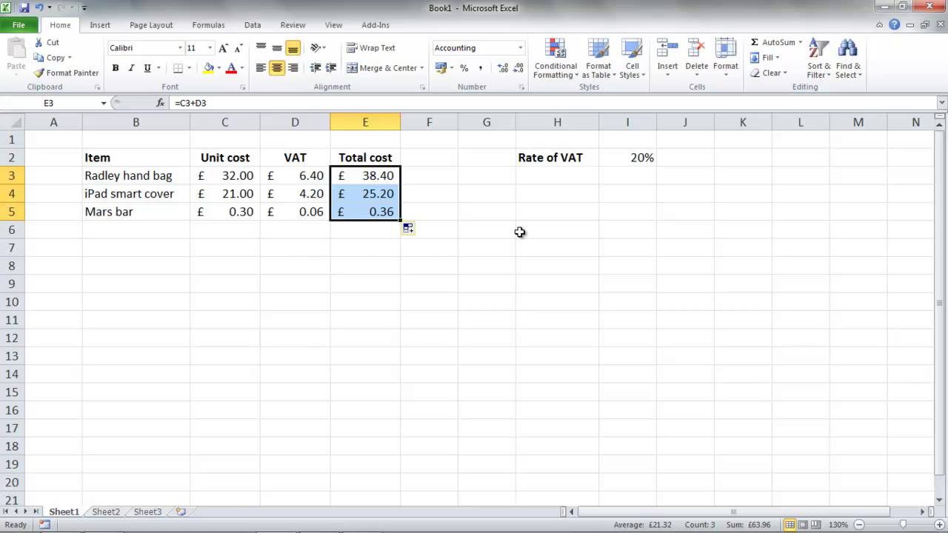
click(307, 177)
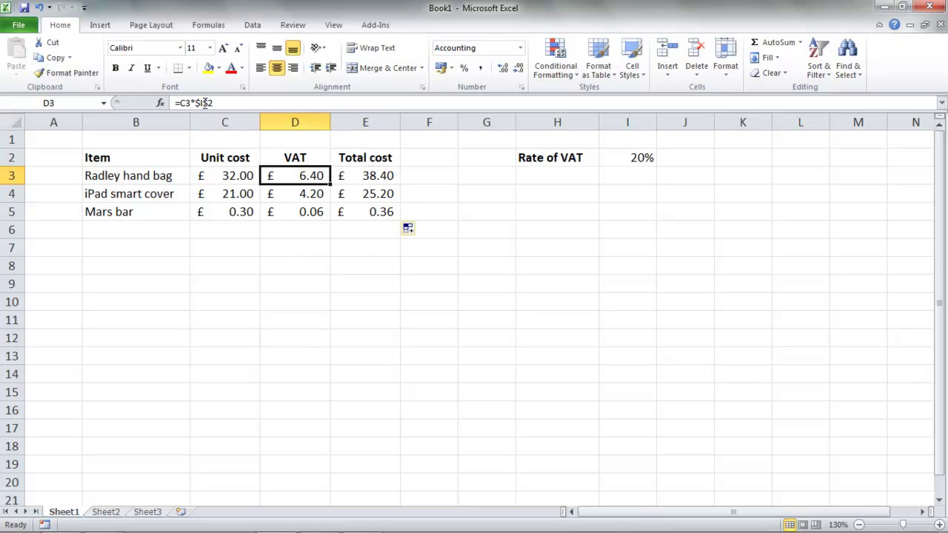